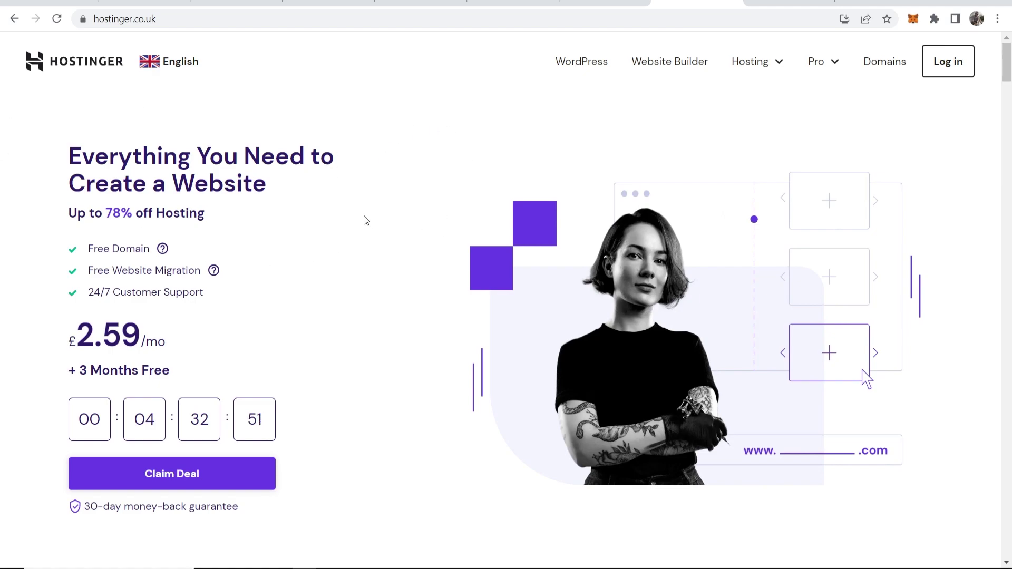
- Go to the Domains search page and enter knowledgebasetutorials.com in the domain search box
click(889, 70)
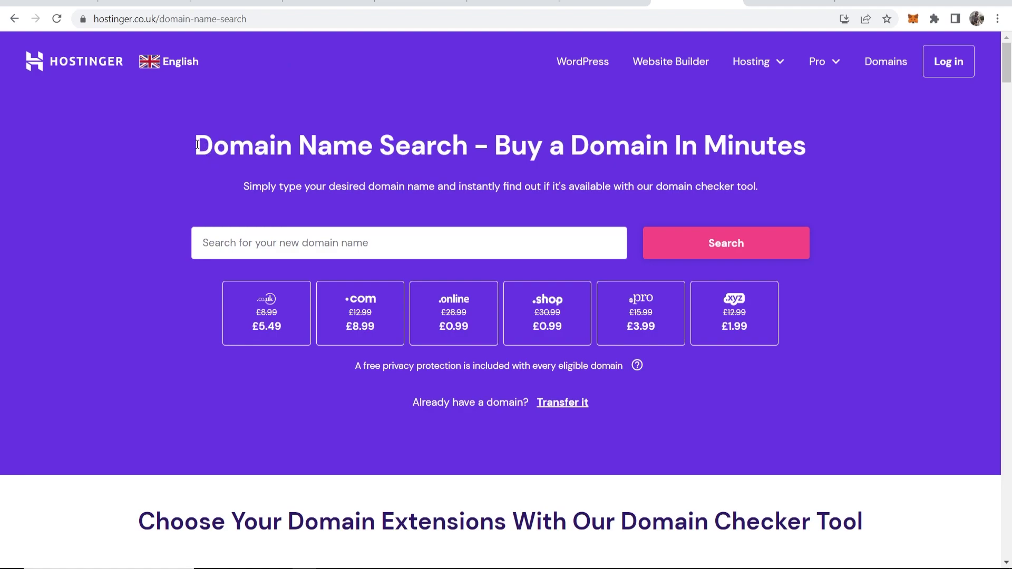
drag(198, 144, 793, 150)
click(577, 153)
click(287, 243)
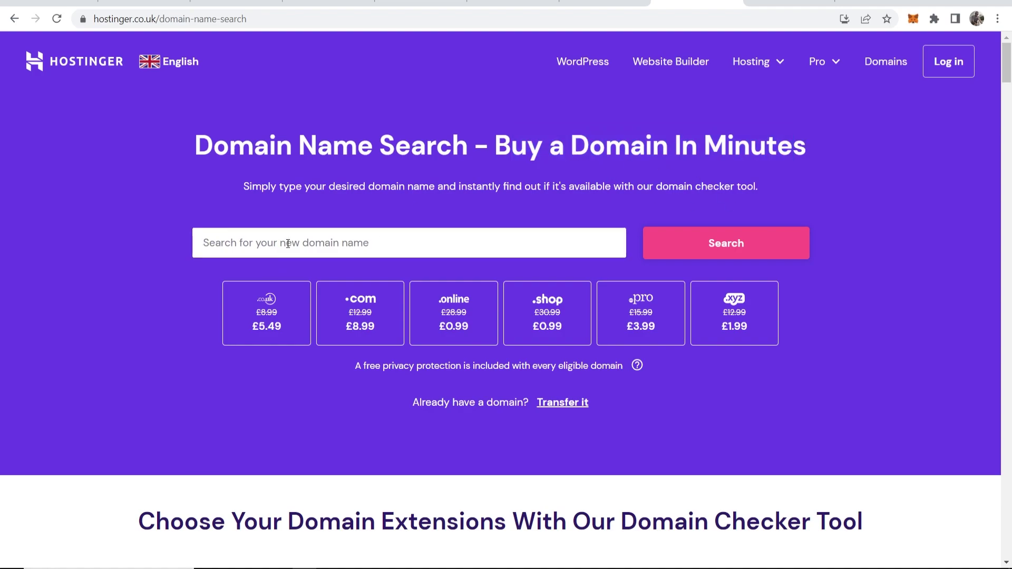
text(knowle)
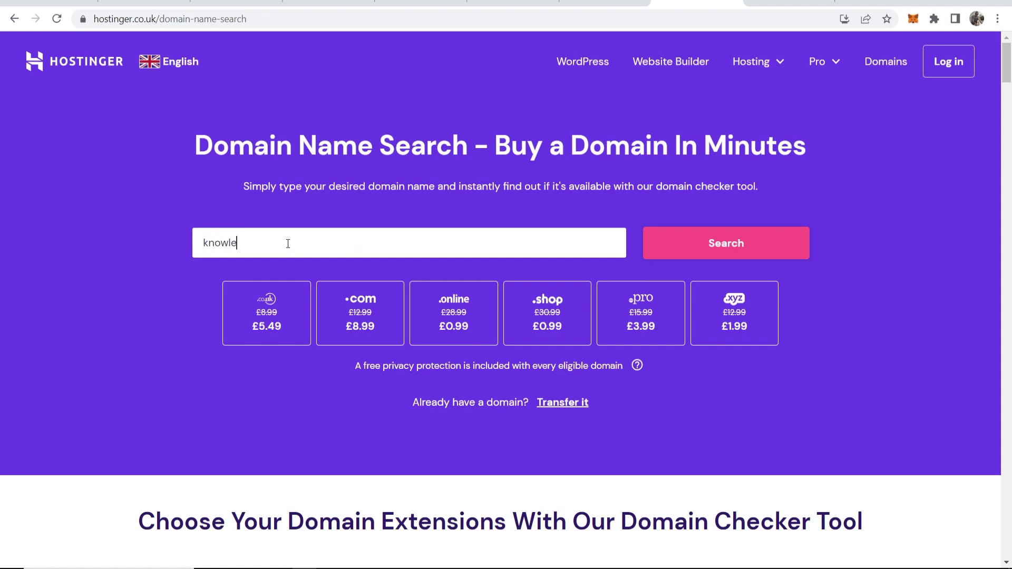
text(dgebasetutorials)
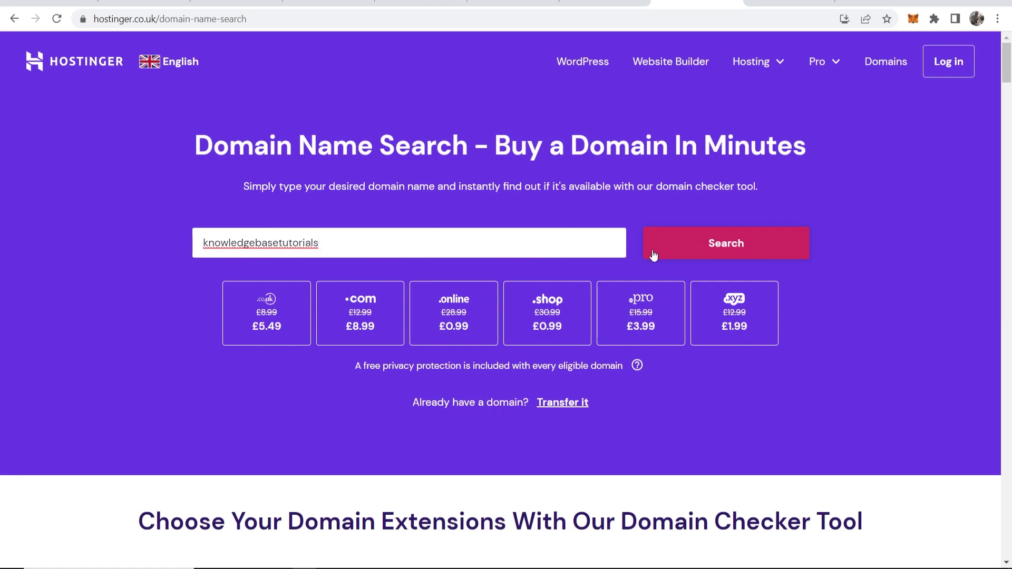
text(.com)
- Search the domain and confirm knowledgebasetutorials.com is available at £8.99/yr
click(685, 242)
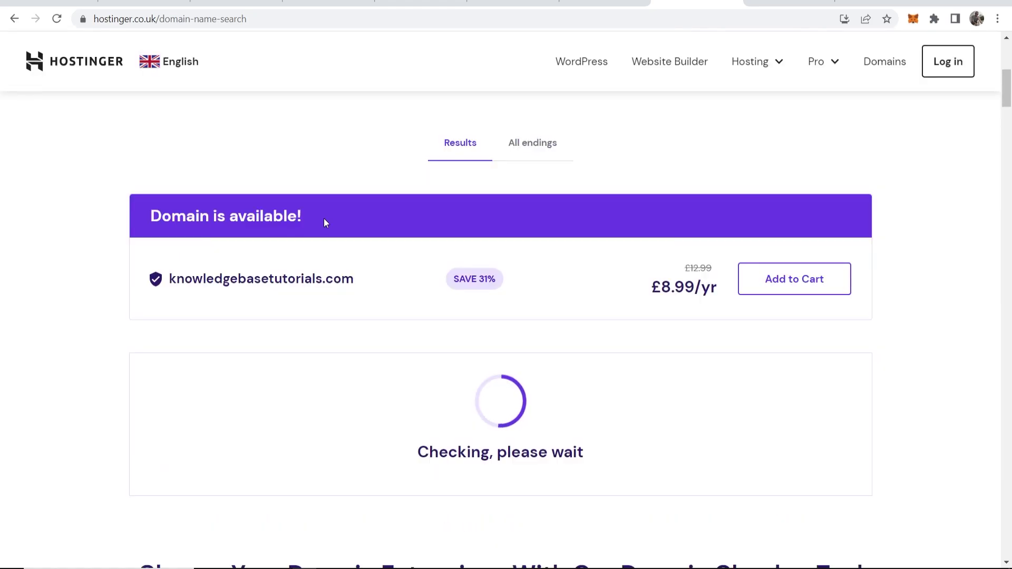
drag(324, 218, 153, 217)
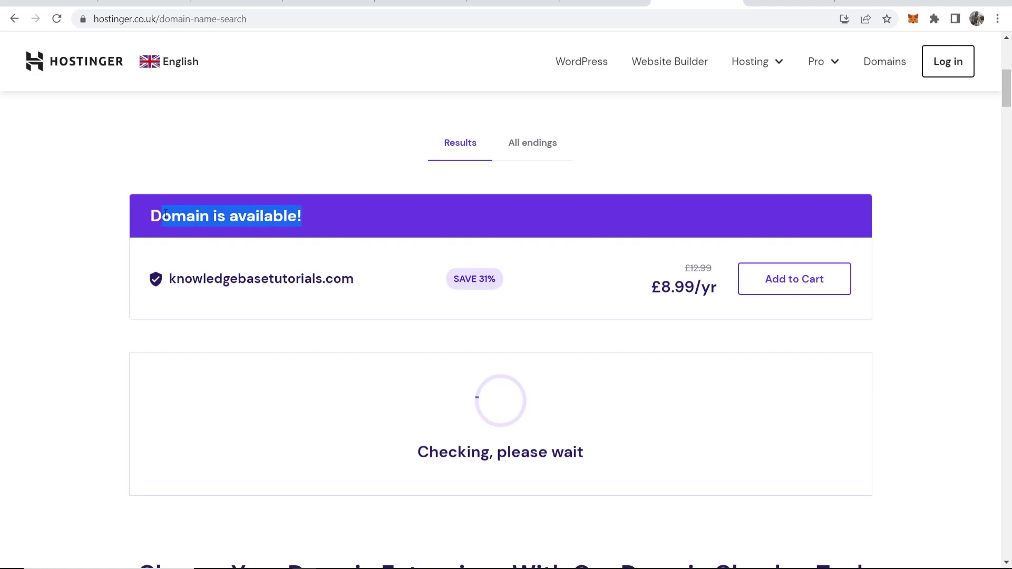
click(248, 249)
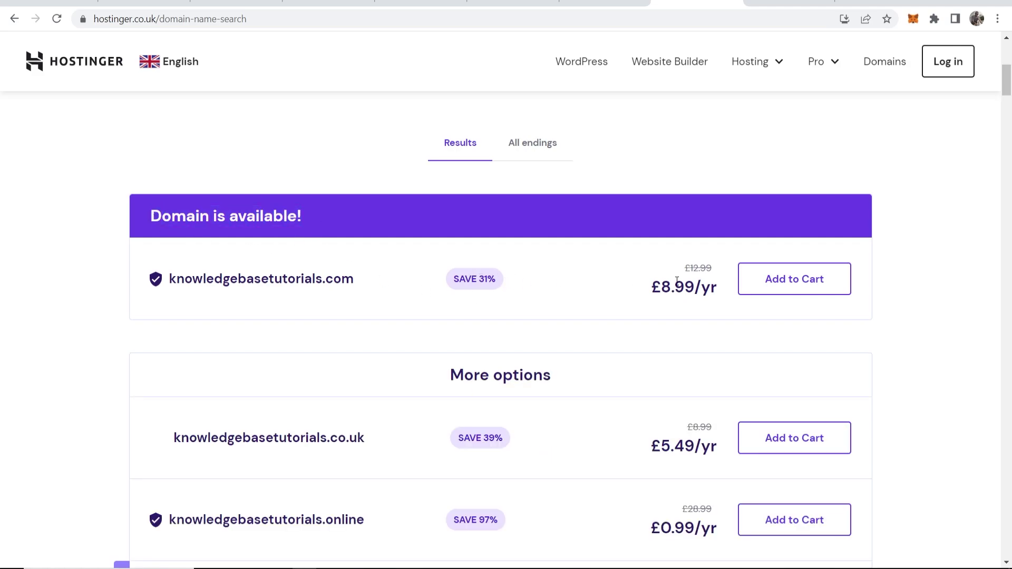
drag(651, 287, 718, 286)
click(642, 300)
- Review the alternative endings, including knowledgebasetutorials.co.uk and the .cloud domain's yearly price
scroll(455, 314, down, 4)
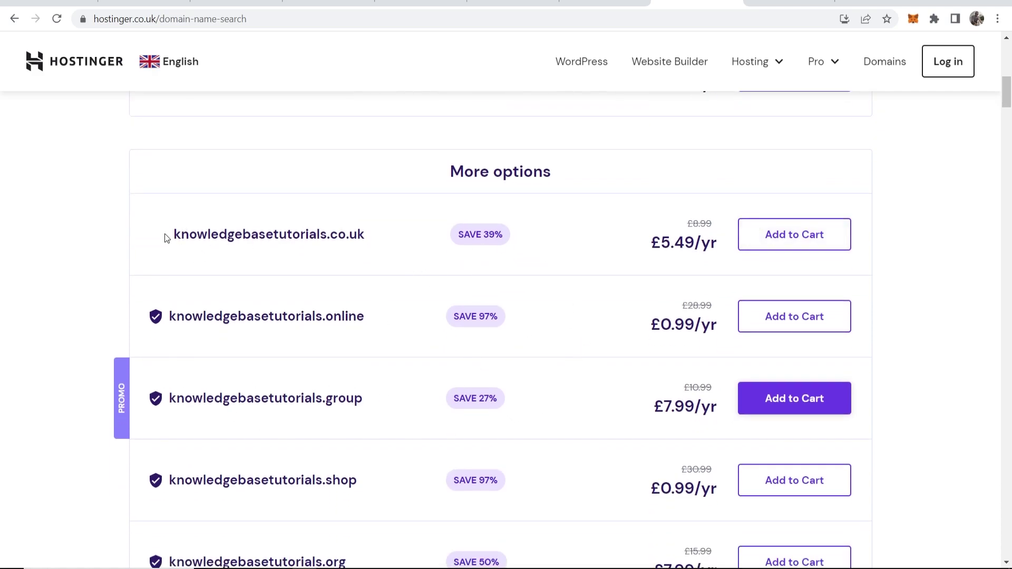
drag(168, 235, 371, 232)
click(371, 232)
scroll(371, 232, down, 1)
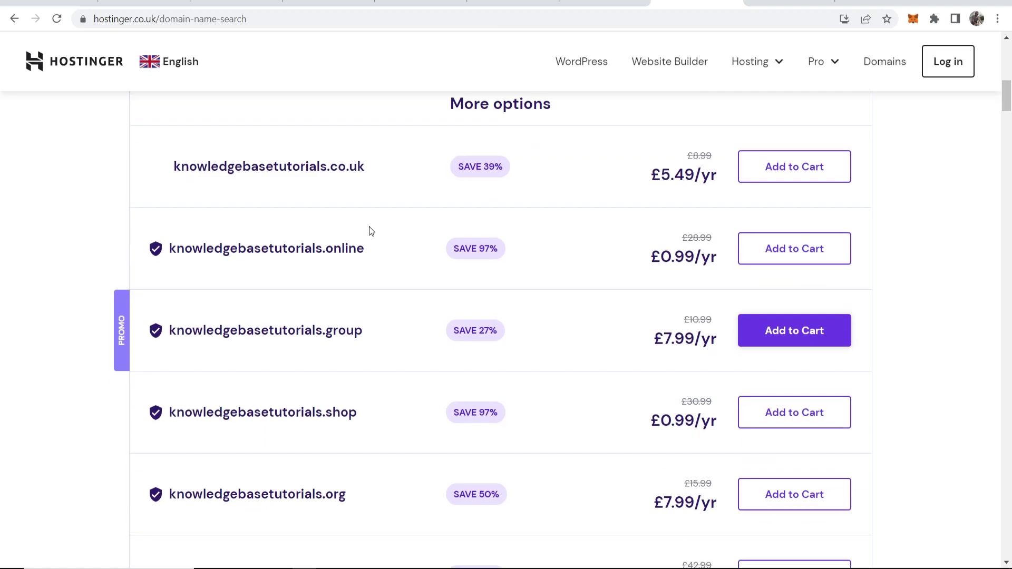
scroll(371, 231, down, 2)
scroll(332, 401, down, 6)
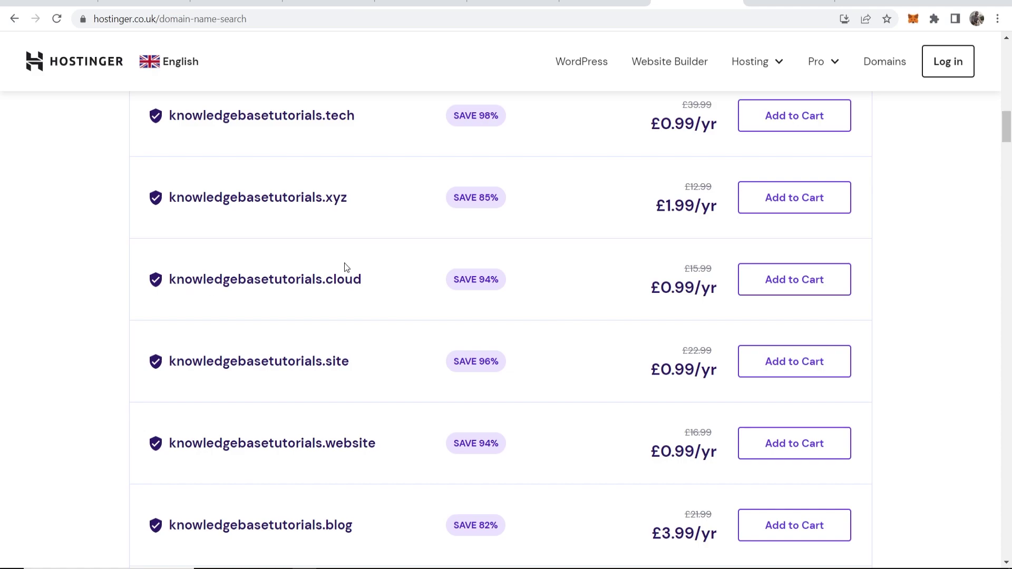
drag(361, 278, 169, 278)
click(168, 279)
drag(661, 288, 711, 288)
click(722, 291)
- Compare further endings such as knowledgebasetutorials.tech, then return to the .com result
scroll(722, 292, up, 5)
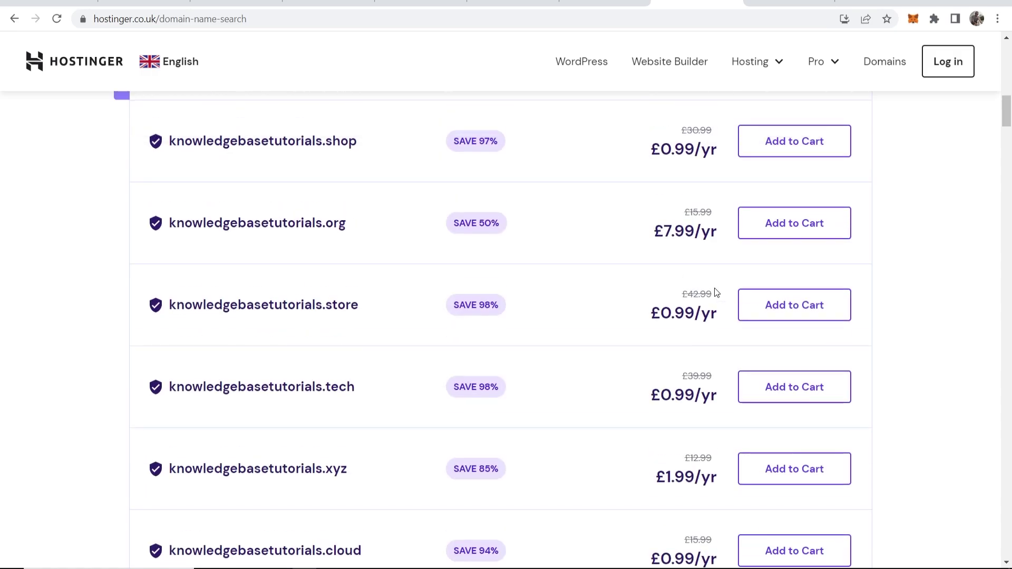
scroll(420, 216, up, 3)
scroll(412, 220, up, 3)
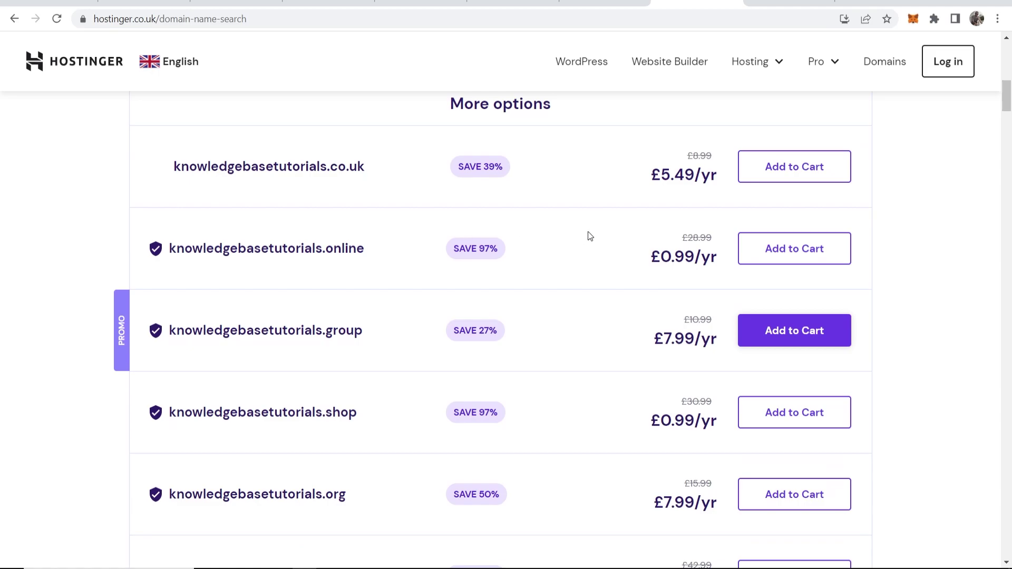
scroll(204, 274, up, 4)
scroll(364, 232, up, 3)
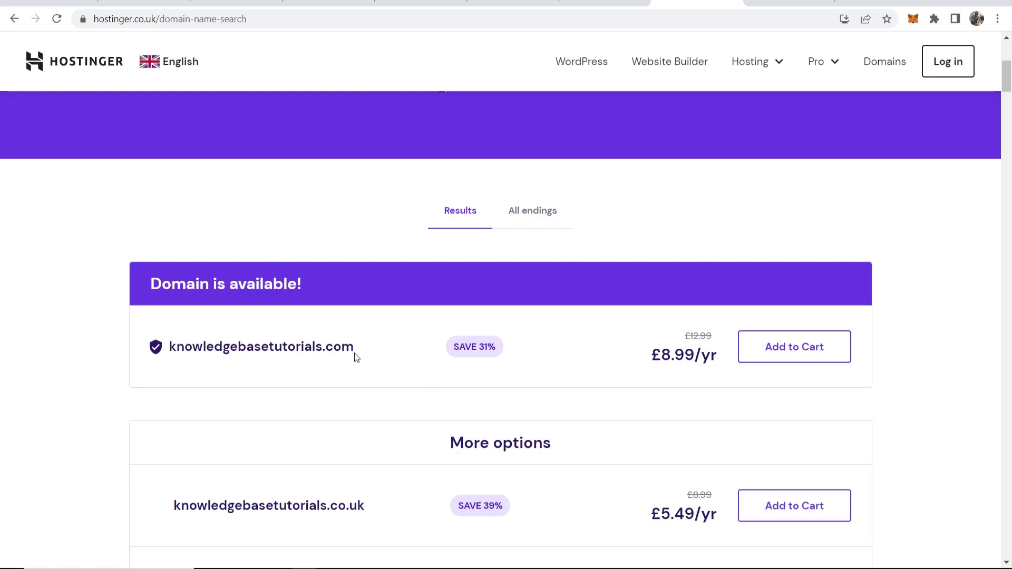
scroll(356, 357, down, 6)
scroll(479, 324, down, 1)
scroll(344, 343, down, 5)
triple_click(327, 320)
click(344, 381)
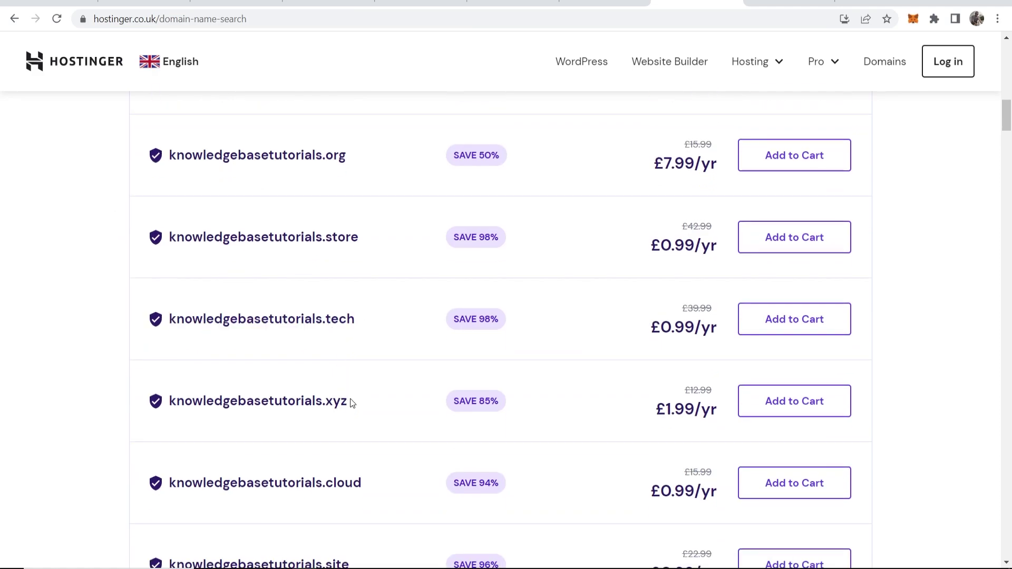
scroll(350, 399, up, 15)
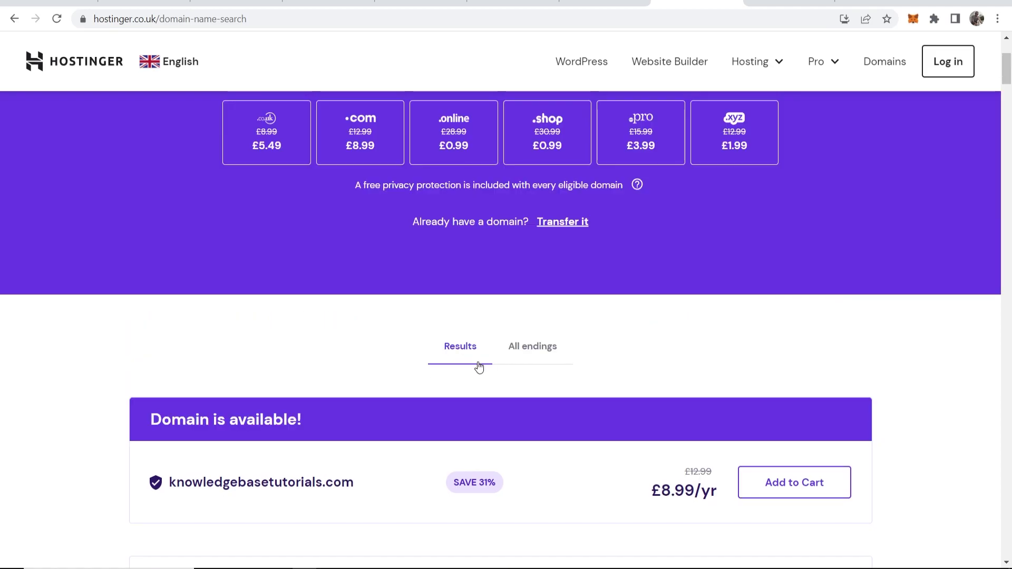
scroll(477, 366, down, 3)
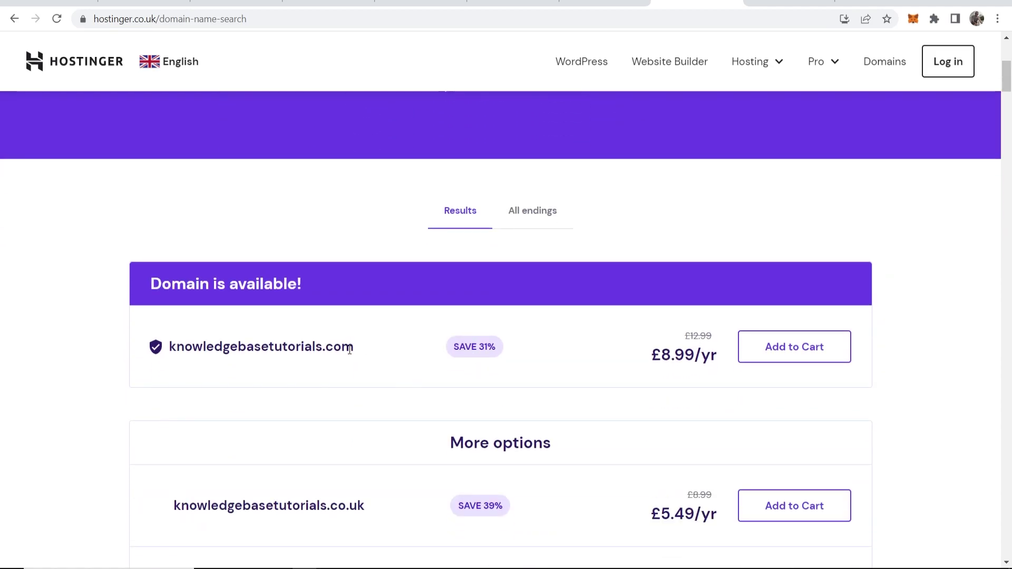
- Add knowledgebasetutorials.com to the cart and set its registration period to 1 year instead of 2 years
click(797, 347)
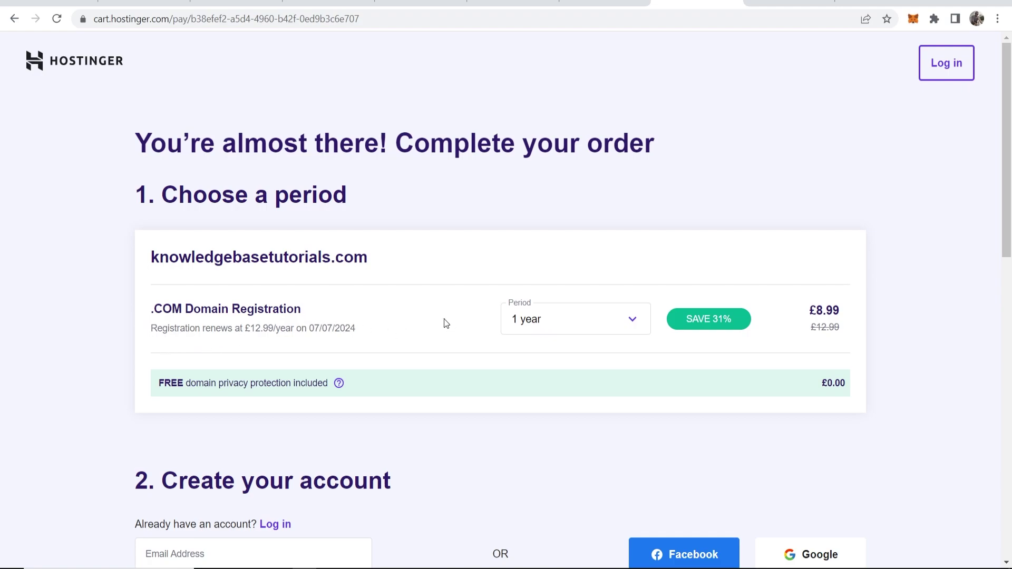
drag(250, 328, 275, 328)
click(275, 329)
click(529, 321)
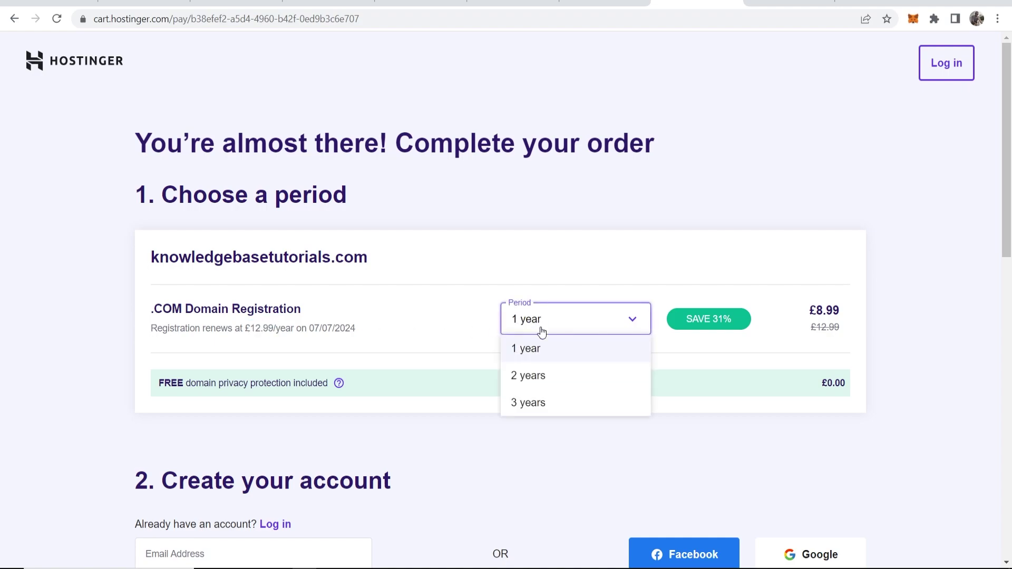
click(527, 375)
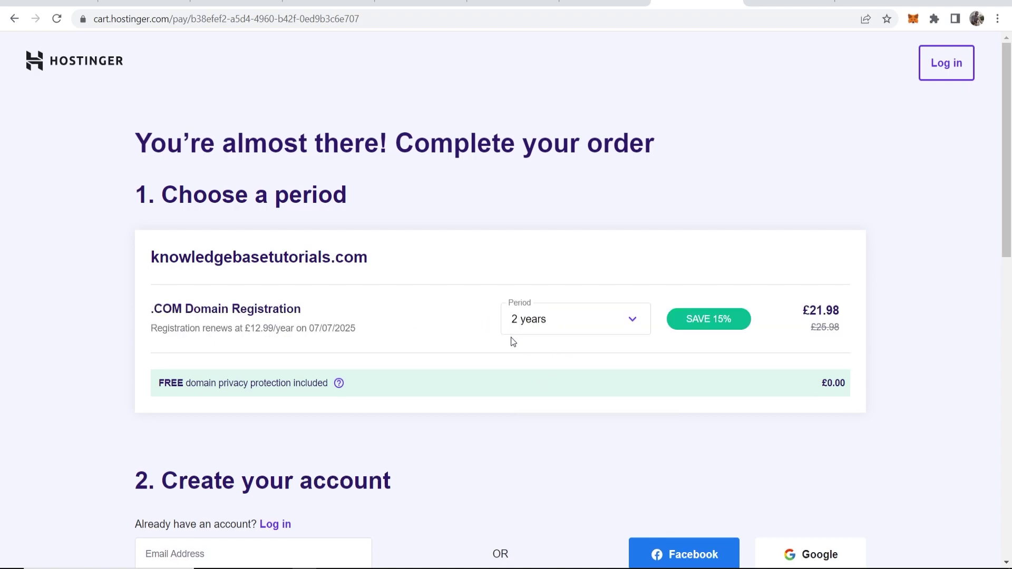
click(574, 312)
click(548, 359)
- Paste the account e-mail address into the Email Address field
scroll(337, 369, down, 8)
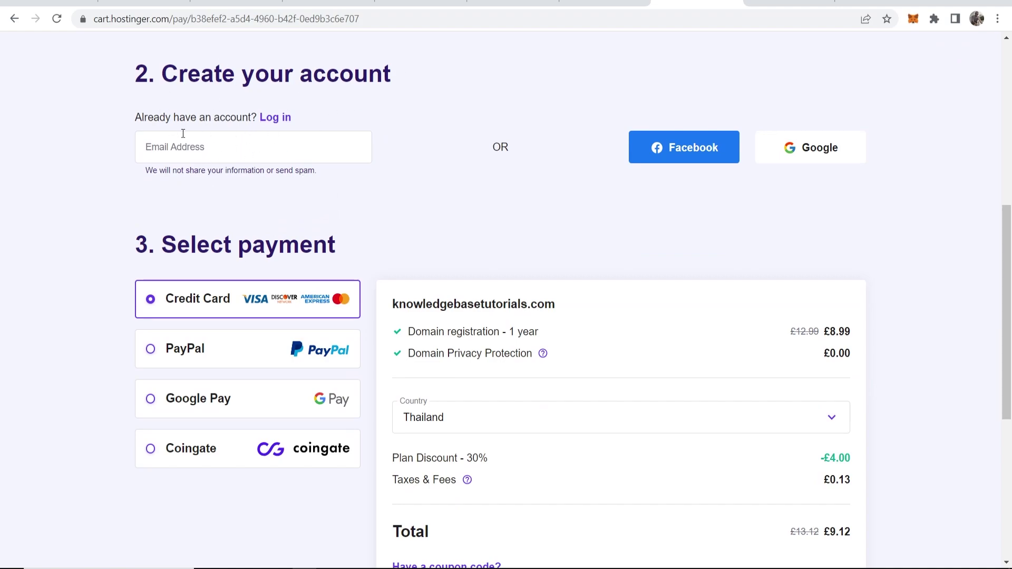
click(196, 148)
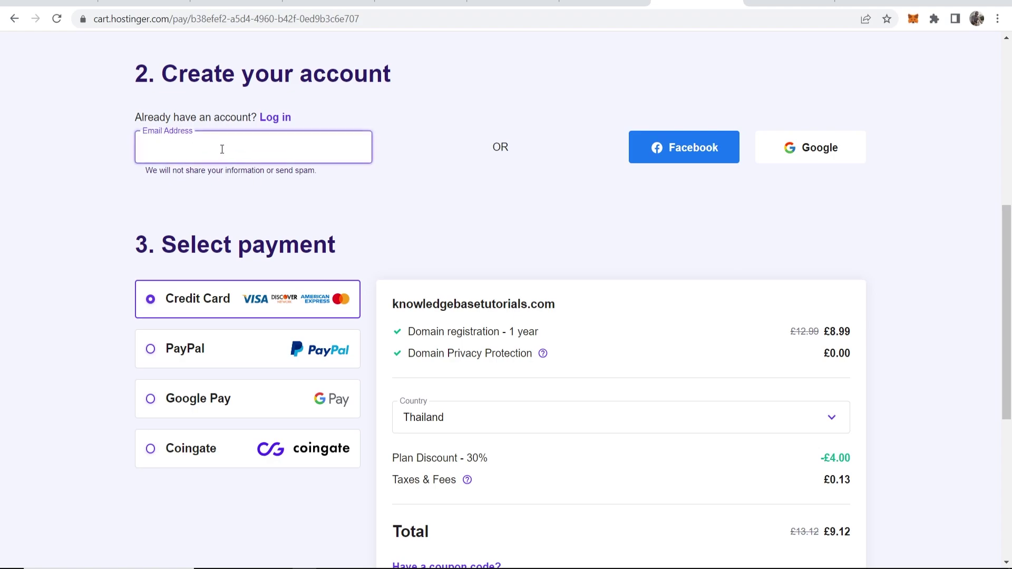
key(ctrl+v)
click(436, 197)
scroll(461, 166, down, 2)
drag(342, 116, 160, 110)
click(160, 111)
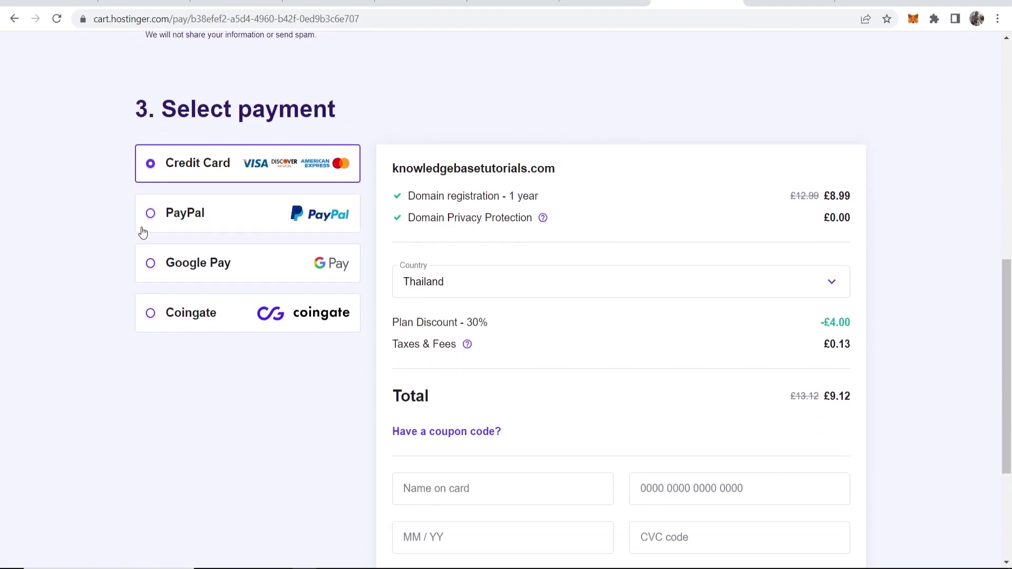
- Choose PayPal as the payment method with United Kingdom as the country
click(152, 215)
scroll(237, 84, down, 2)
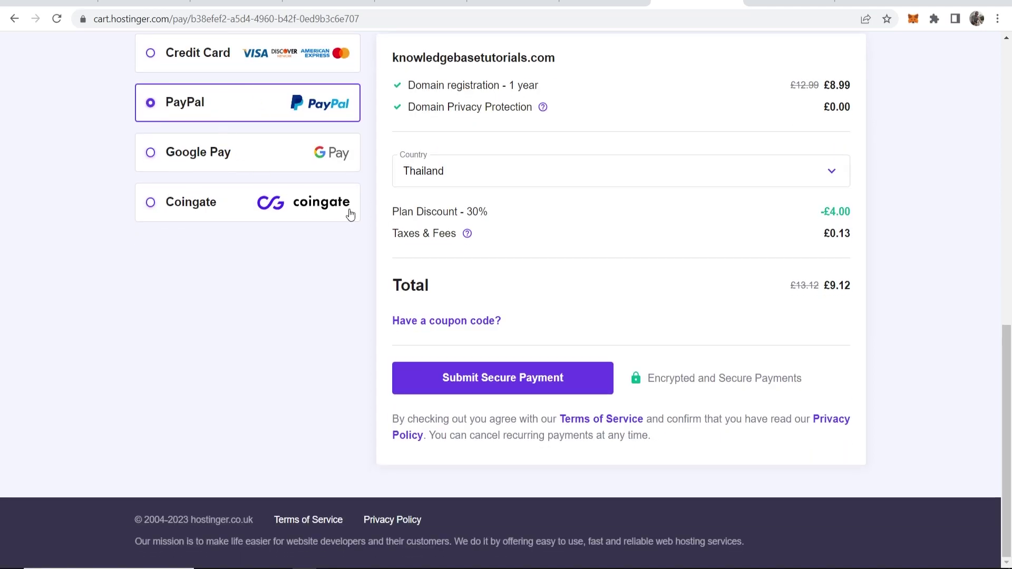
click(443, 179)
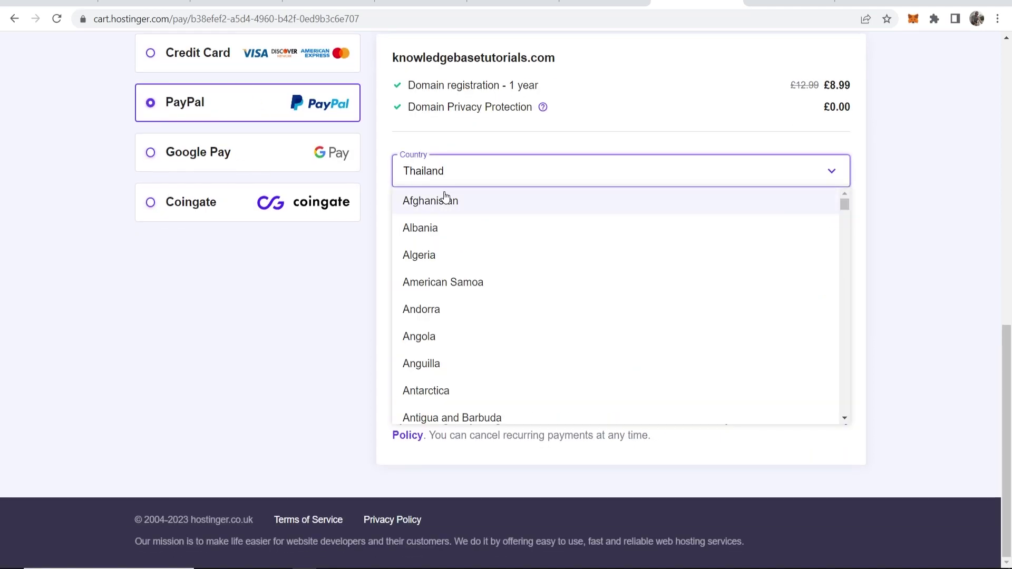
scroll(558, 314, down, 20)
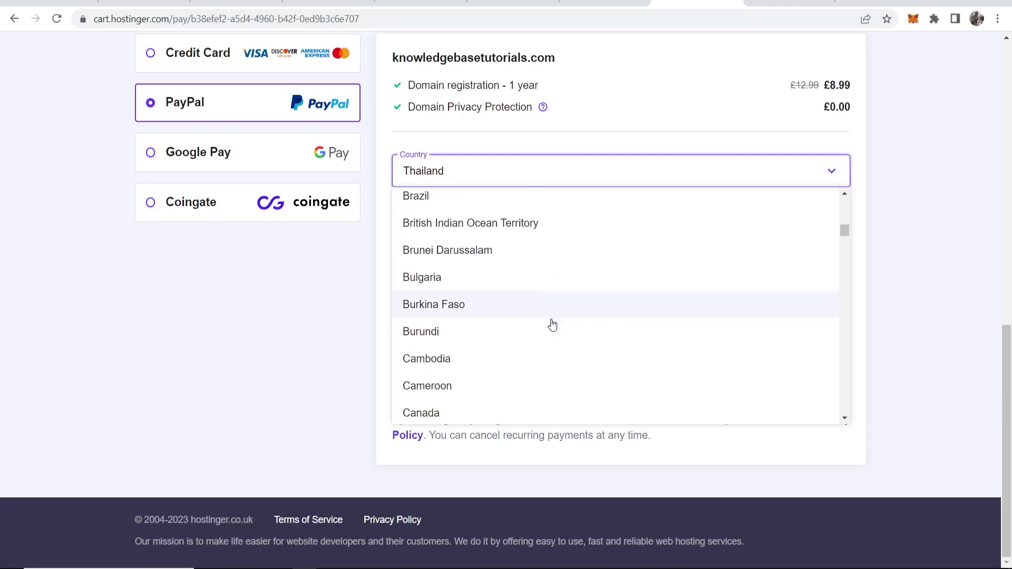
key(Escape)
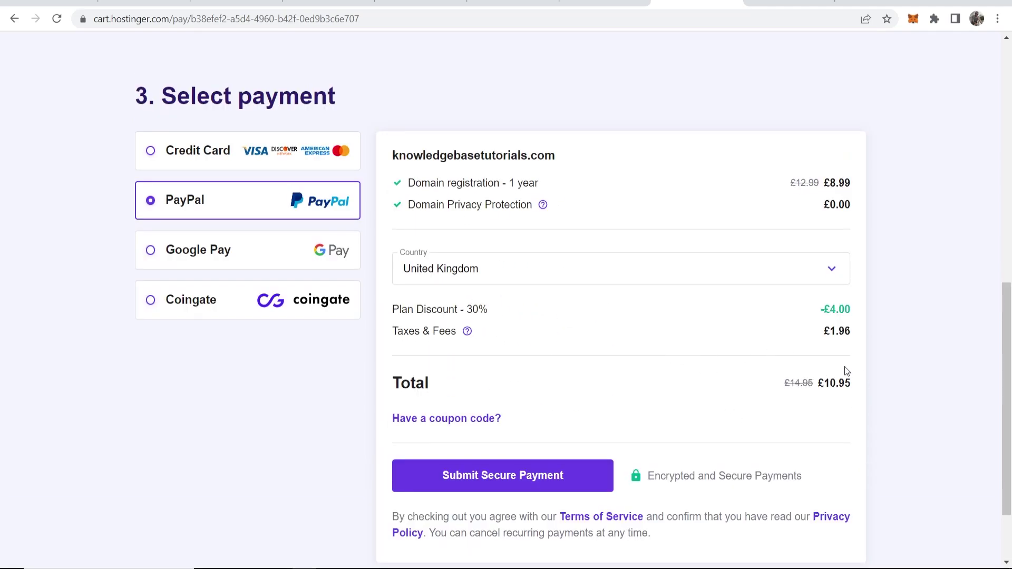
- Submit the £10.95 payment through PayPal Checkout
drag(849, 383, 819, 383)
click(822, 383)
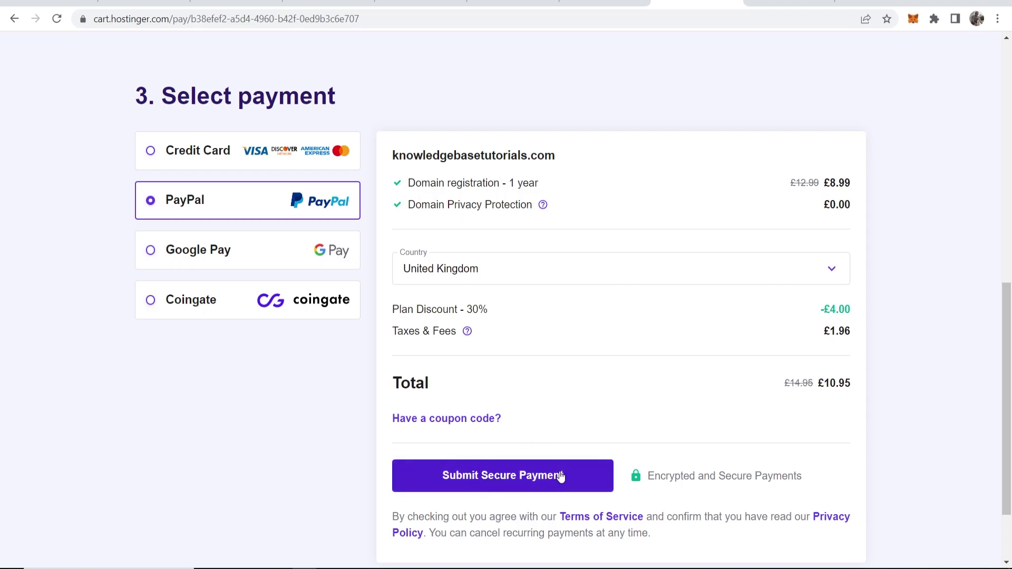
click(473, 463)
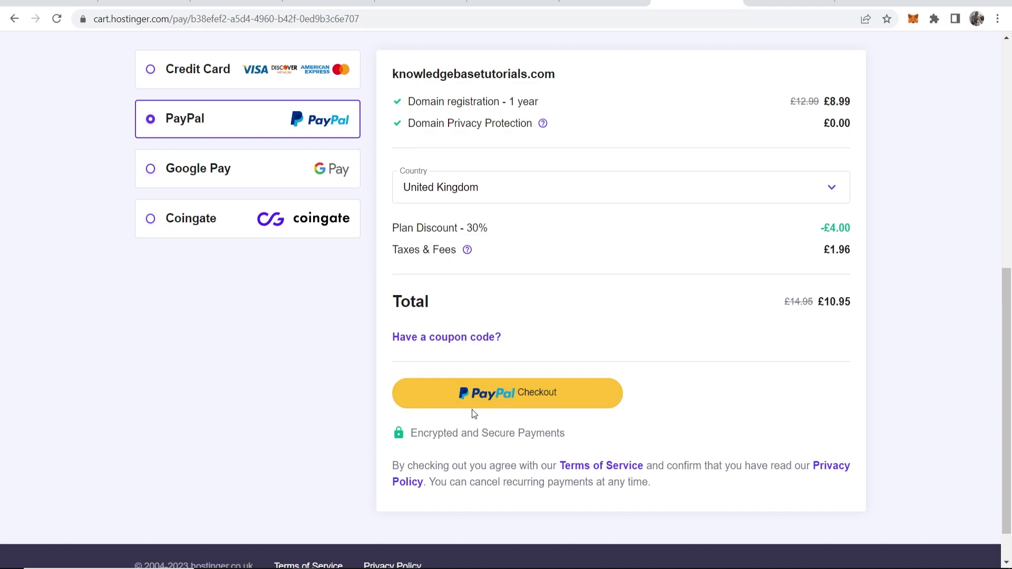
click(490, 400)
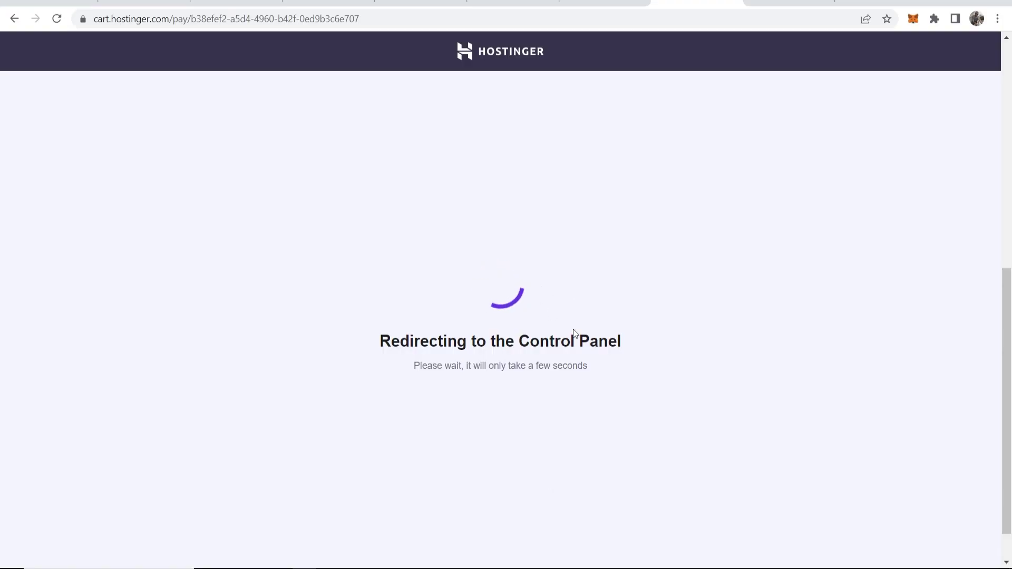
- Finish registration, continue, and skip the hosting offer to reach the knowledgebasetutorials.com Domain Overview
drag(380, 341, 624, 344)
click(591, 315)
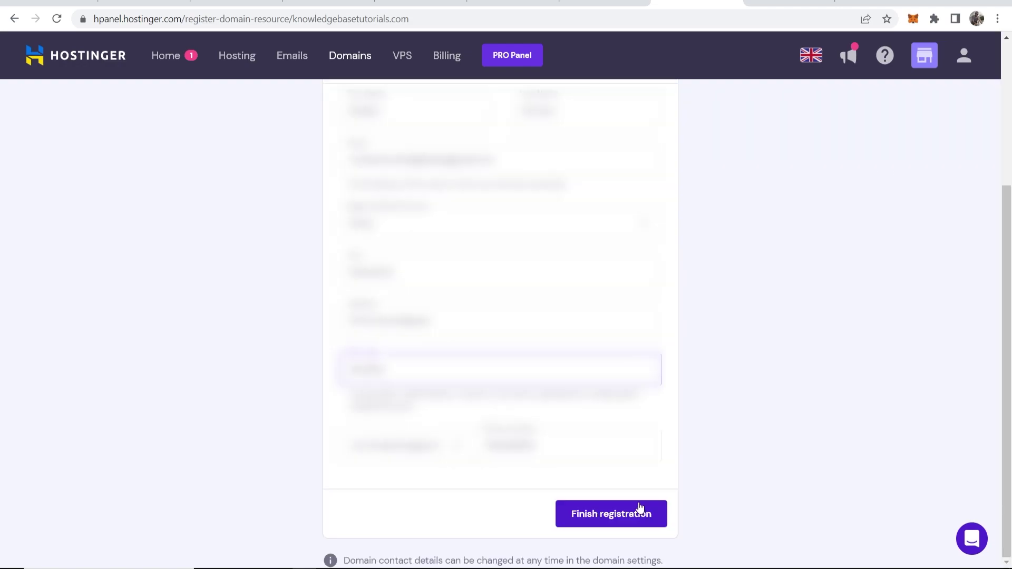
click(611, 514)
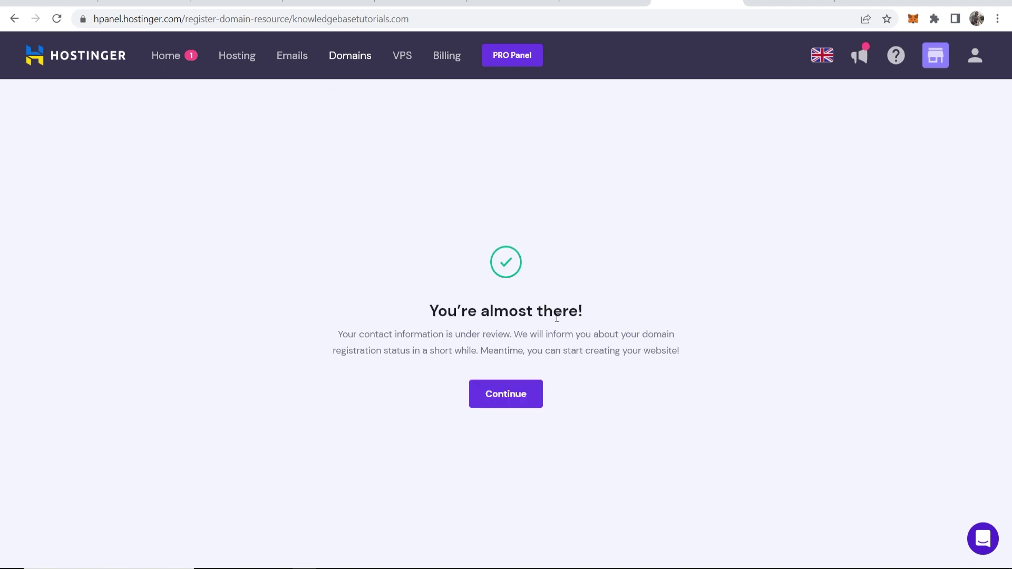
click(522, 396)
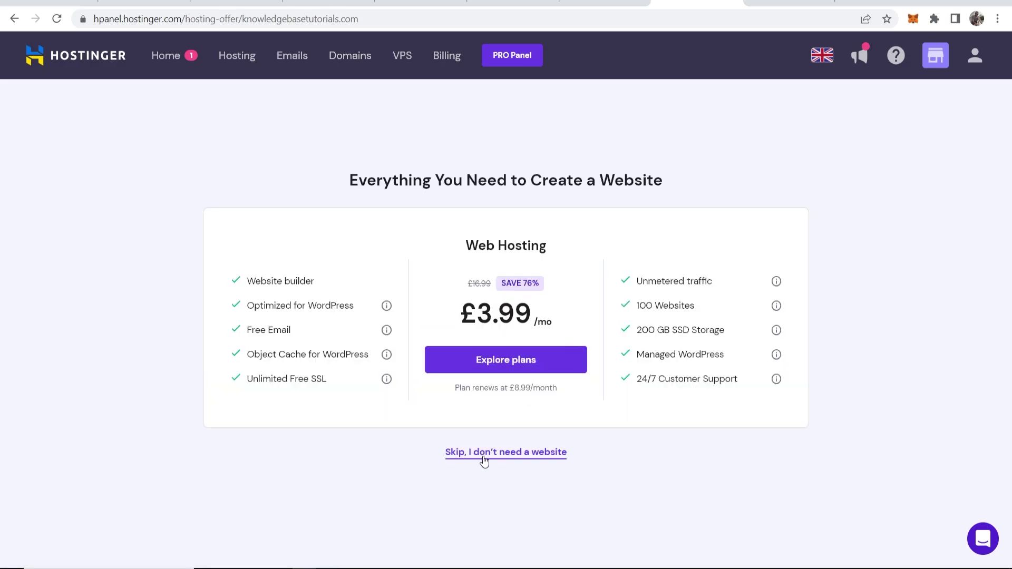
click(484, 455)
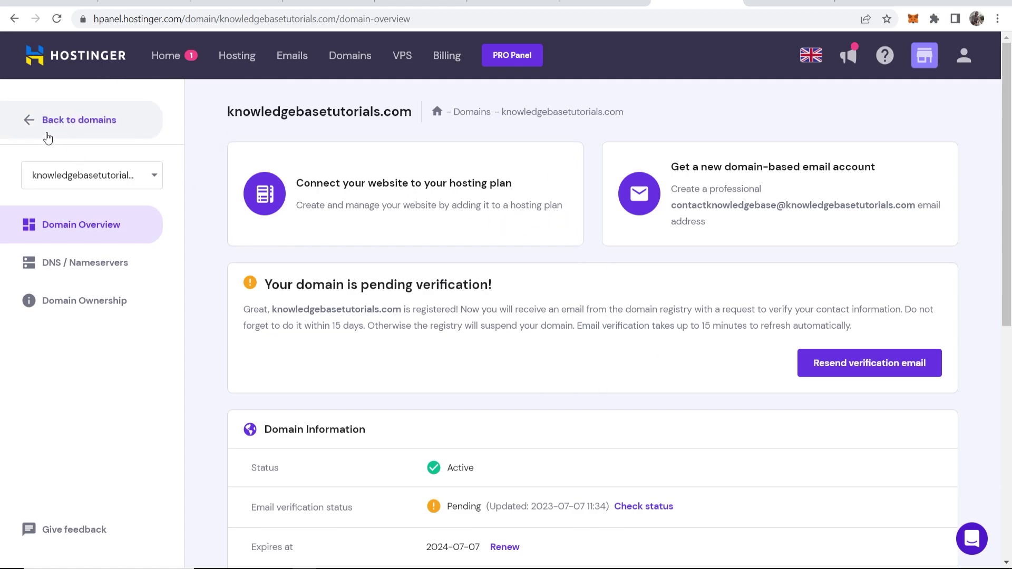
click(52, 68)
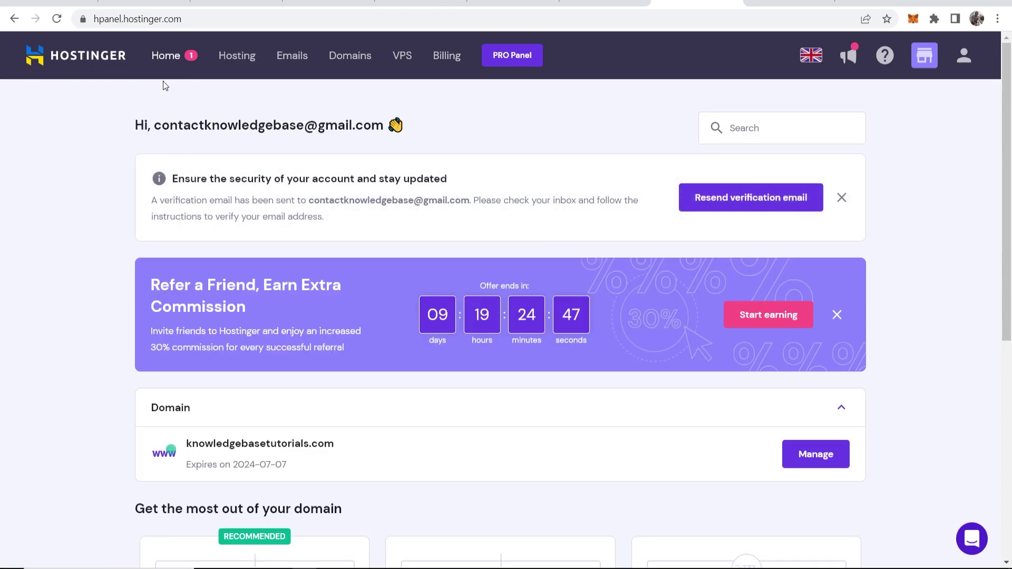
click(361, 57)
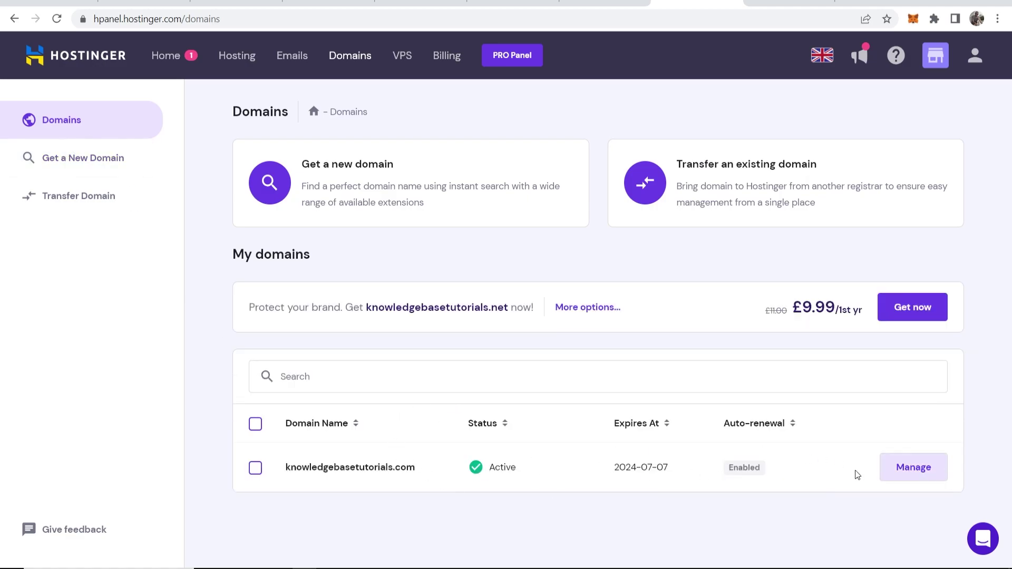
click(912, 474)
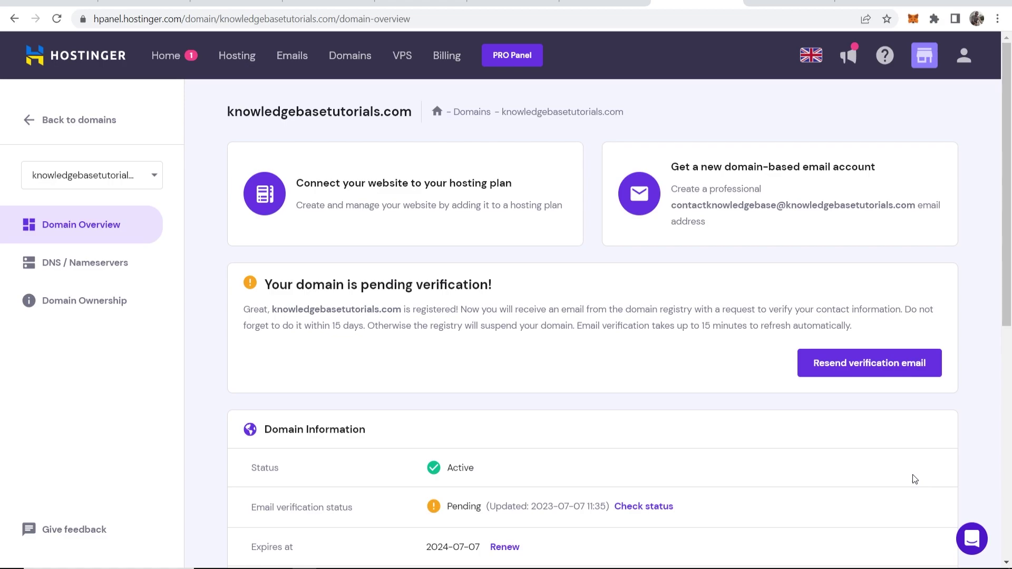